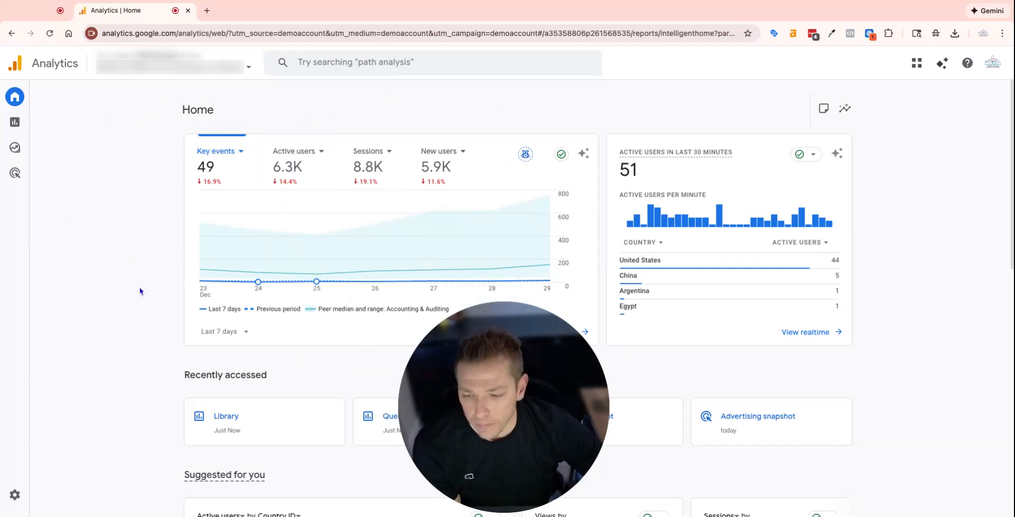
# Open the Traffic acquisition: Session default channel group report from the Acquisition reports and review its channel table
pyautogui.moveTo(17, 122)
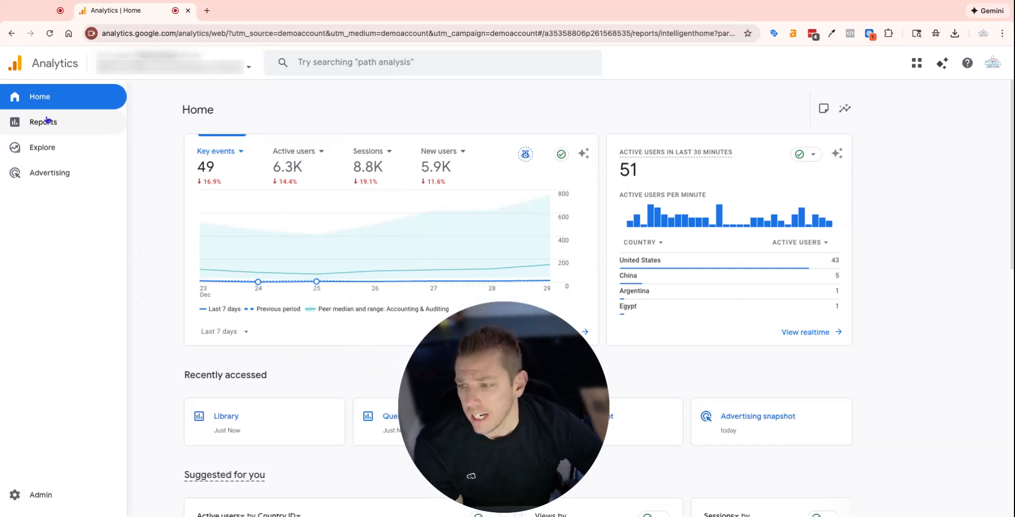
pyautogui.click(17, 122)
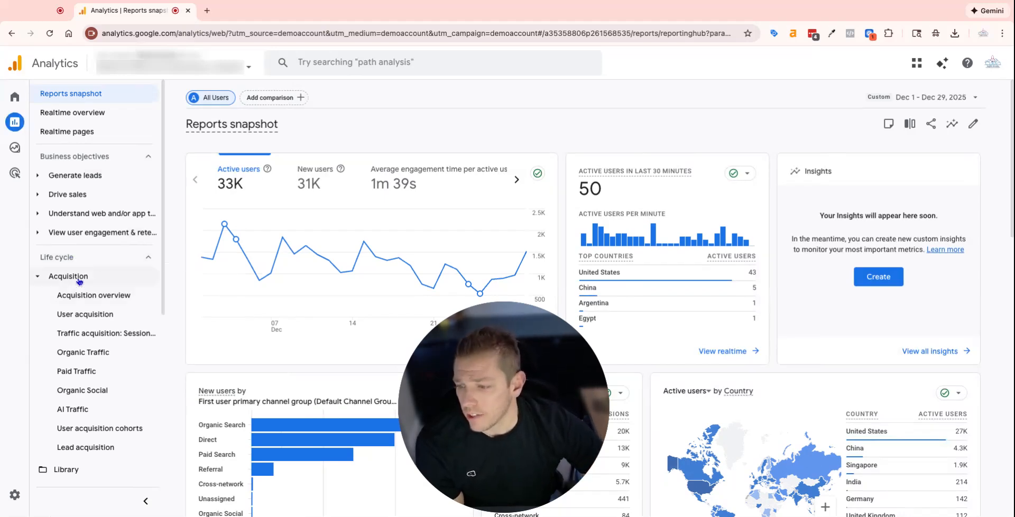
pyautogui.scroll(-1, 82, 365)
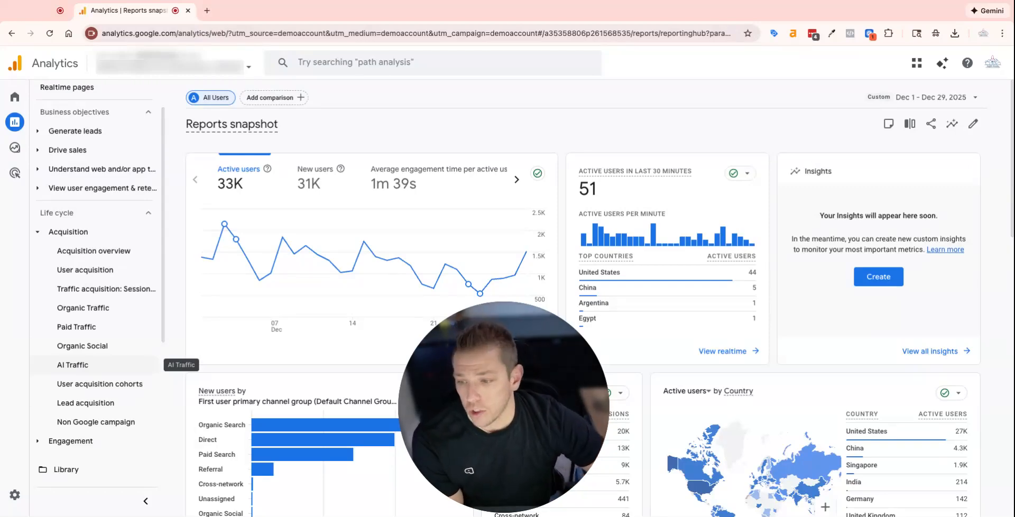
pyautogui.click(90, 290)
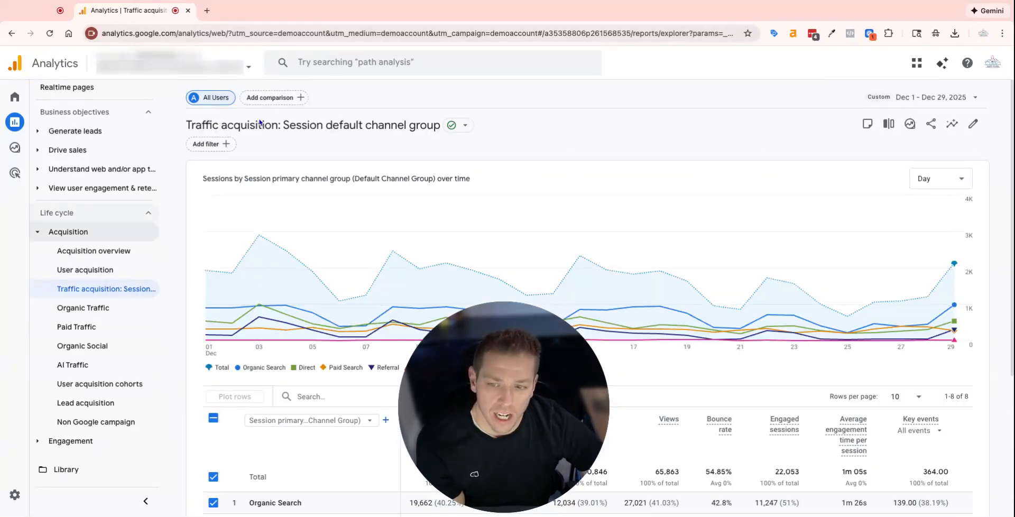
pyautogui.scroll(-4, 412, 183)
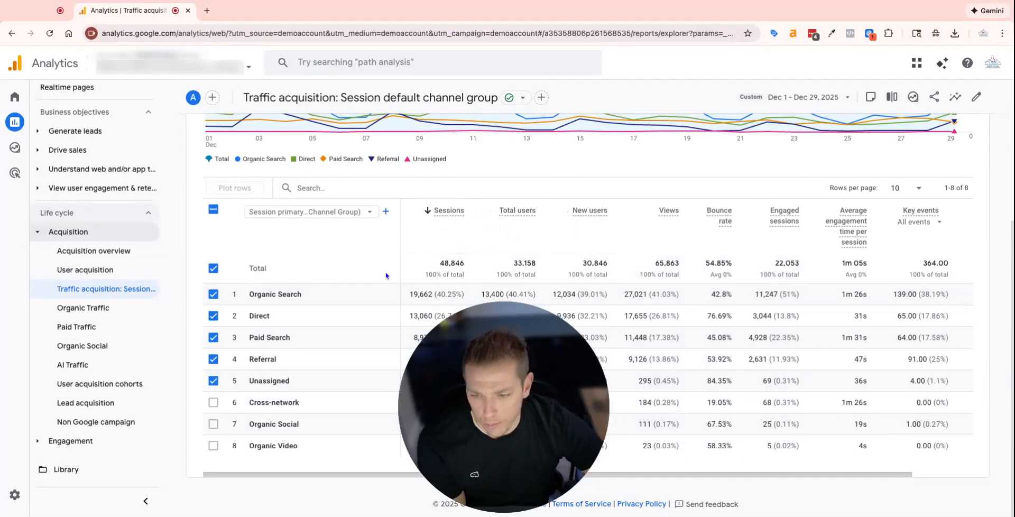
pyautogui.scroll(4, 386, 274)
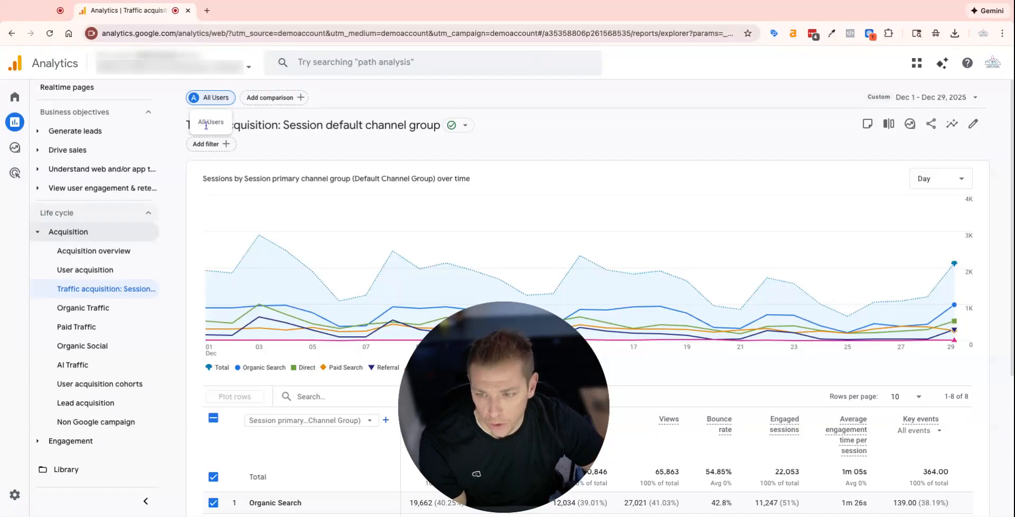
# Customize the report with a filter where Session default channel group exactly matches Organic Search, and apply it
pyautogui.click(973, 124)
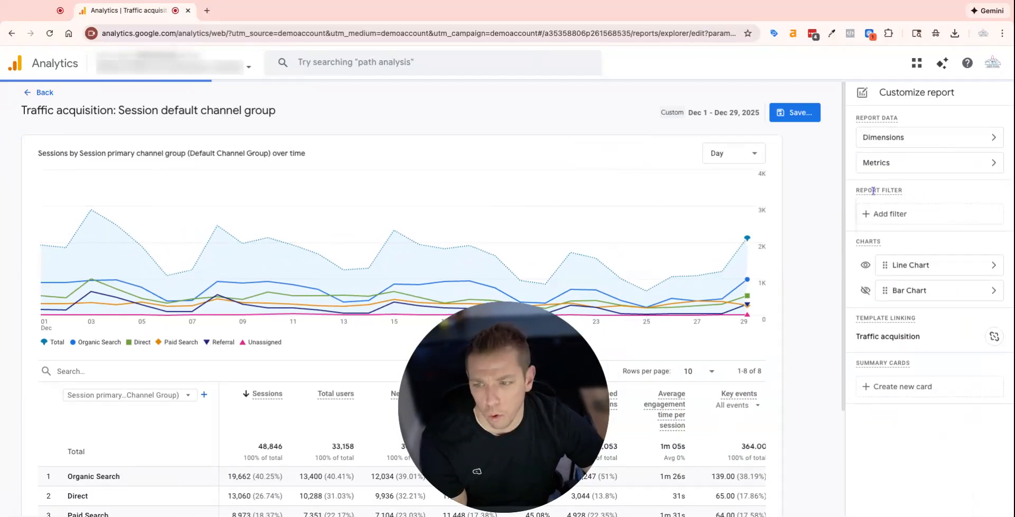
pyautogui.moveTo(874, 191)
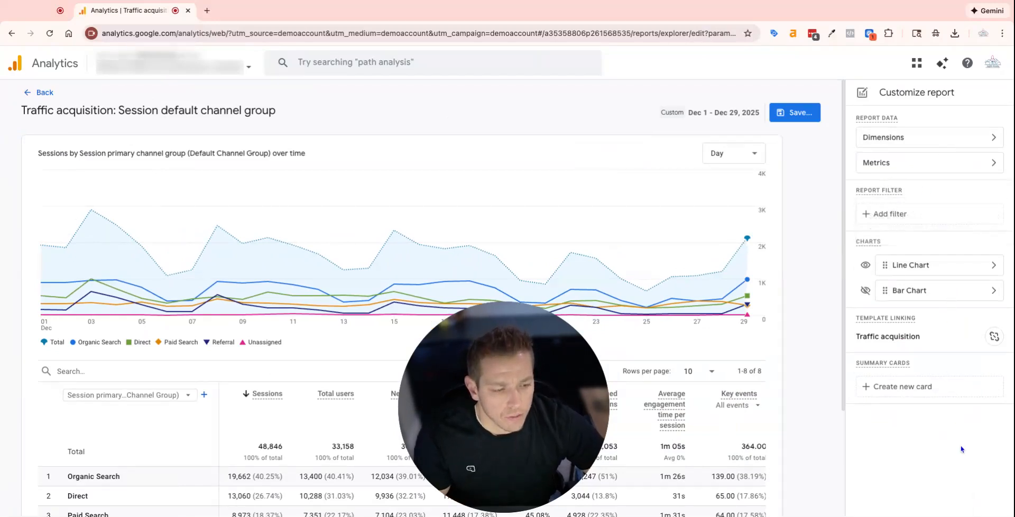
pyautogui.click(892, 214)
pyautogui.click(904, 170)
pyautogui.write('session')
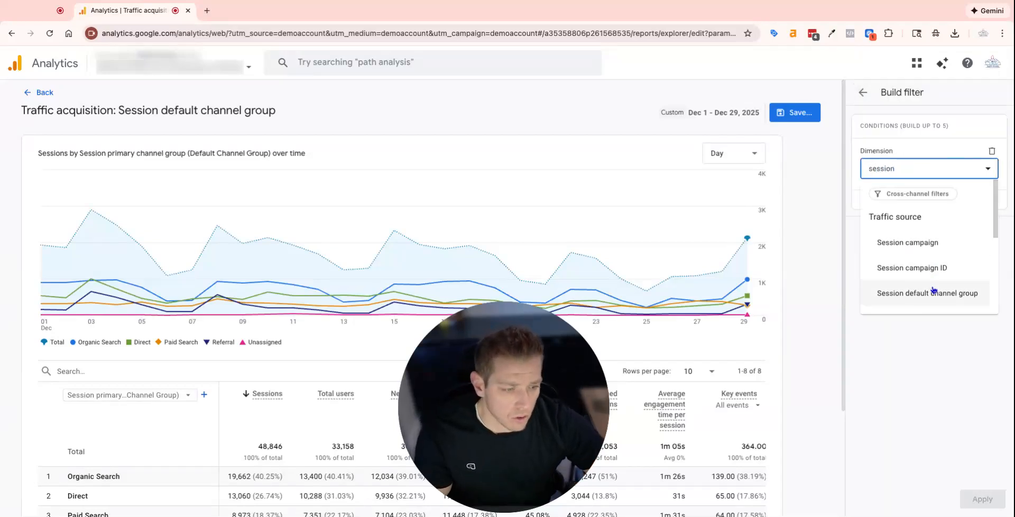
pyautogui.click(923, 293)
pyautogui.click(920, 207)
pyautogui.click(919, 232)
pyautogui.click(917, 242)
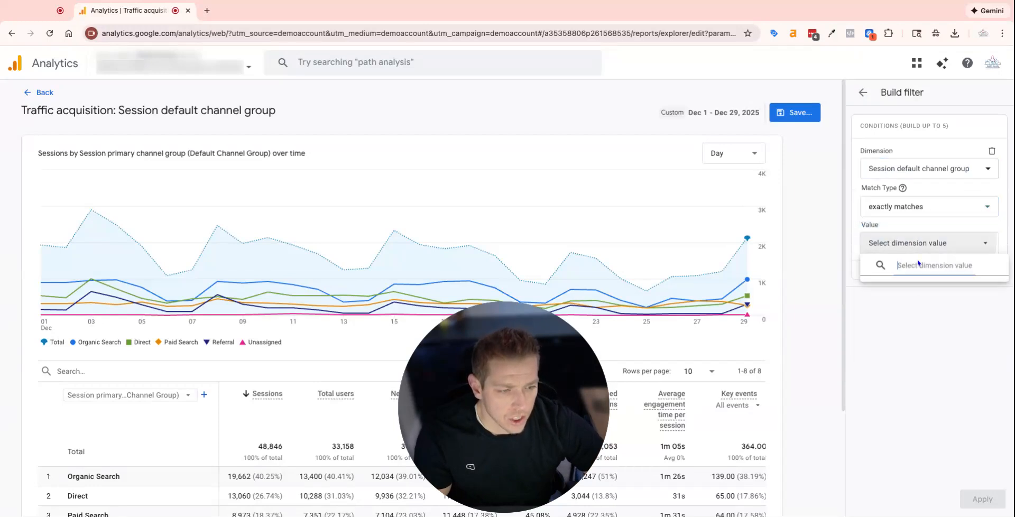
pyautogui.click(918, 288)
pyautogui.click(934, 186)
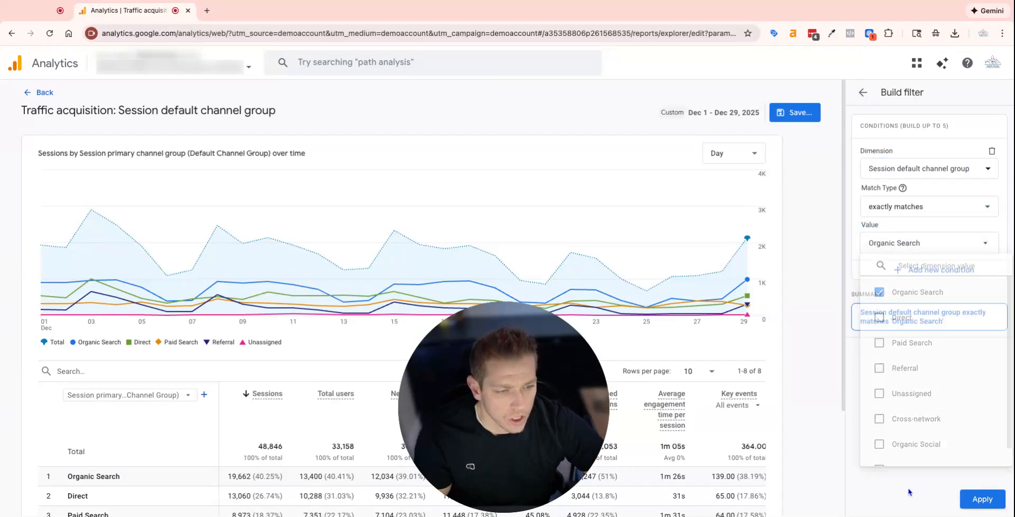
pyautogui.click(987, 500)
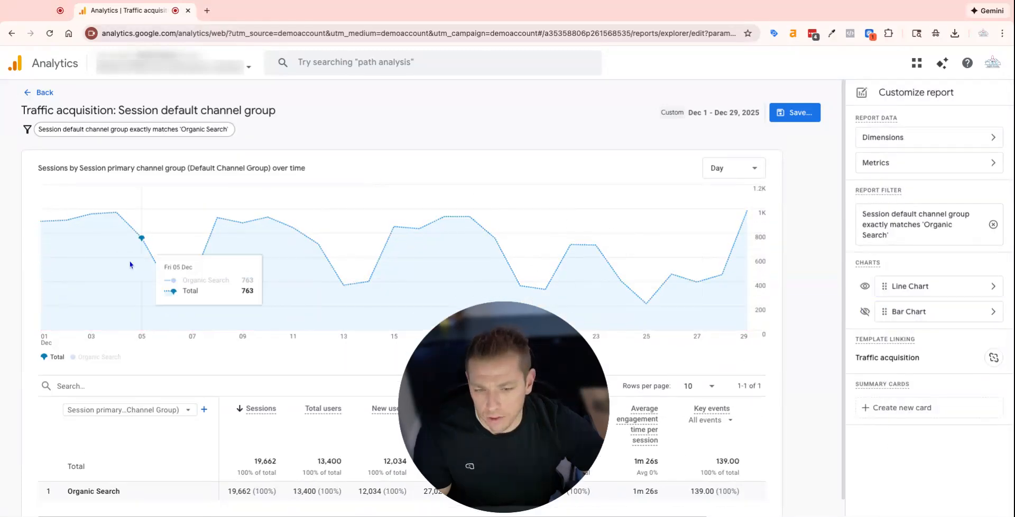
# Open the customized report's primary dimensions for editing
pyautogui.scroll(-1, 221, 388)
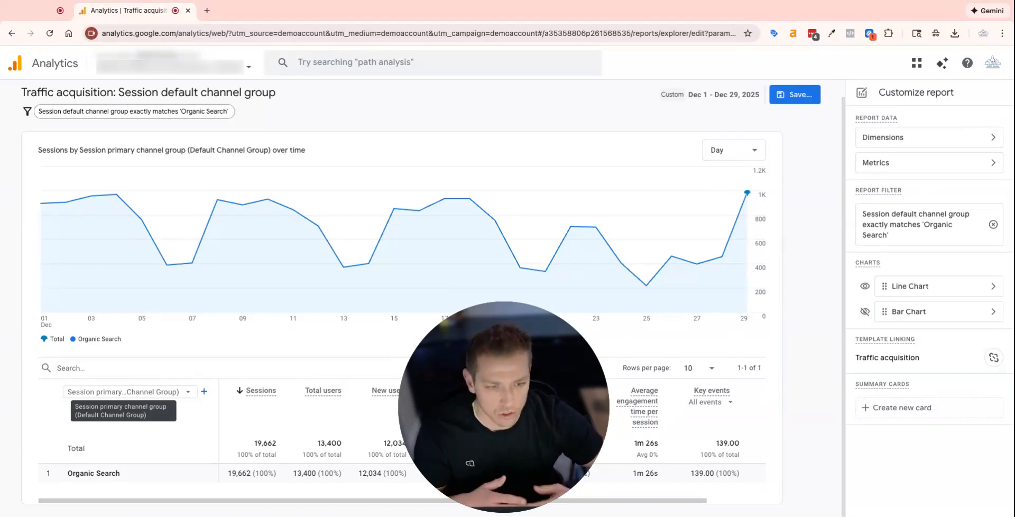
pyautogui.click(946, 145)
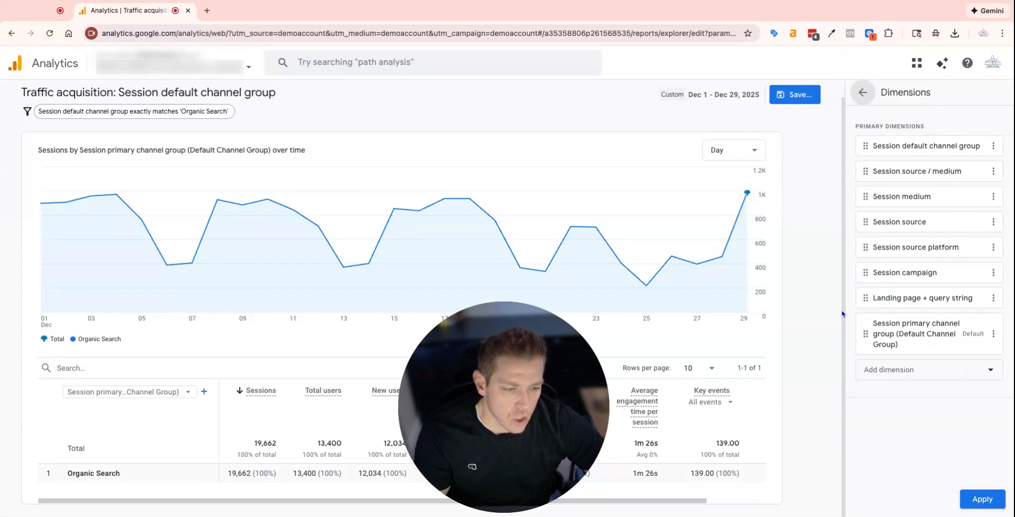
pyautogui.click(911, 369)
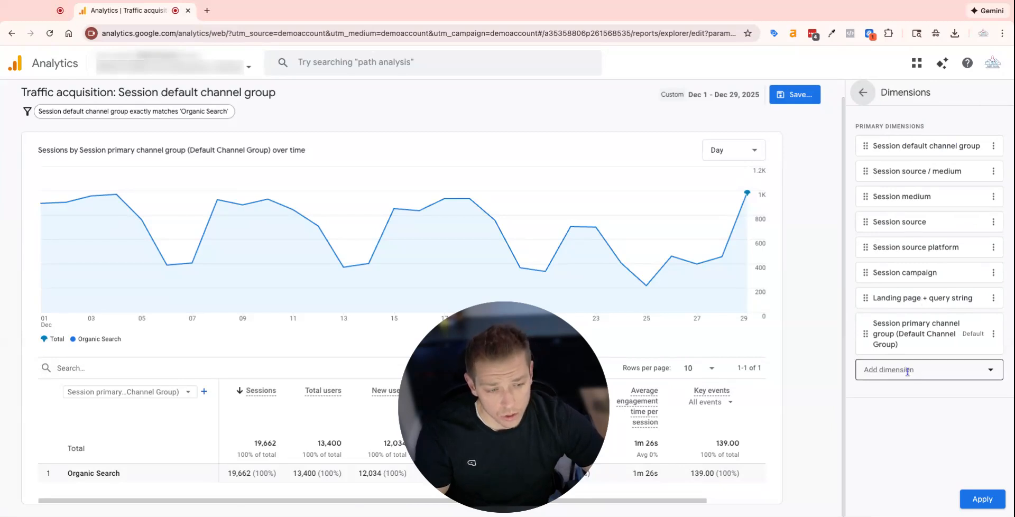
pyautogui.write('landi')
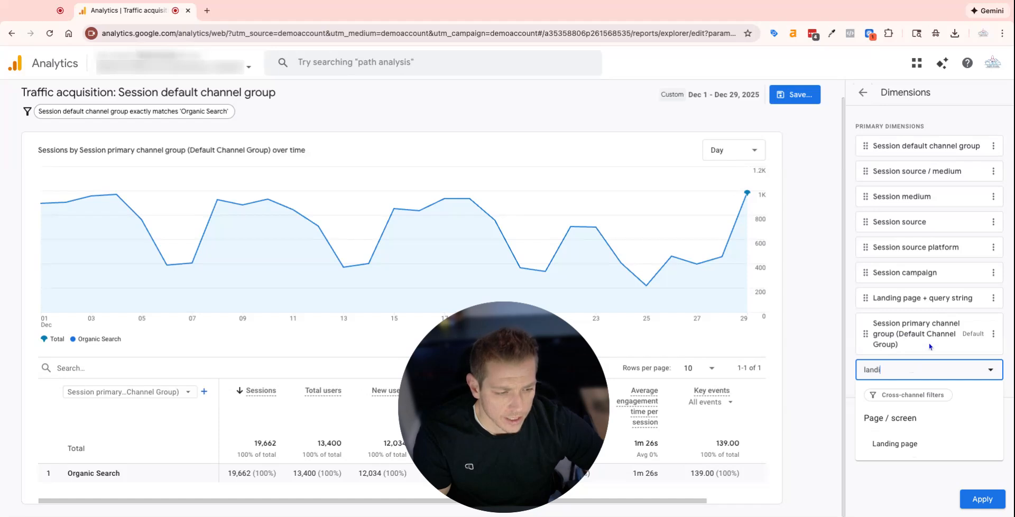
pyautogui.click(925, 482)
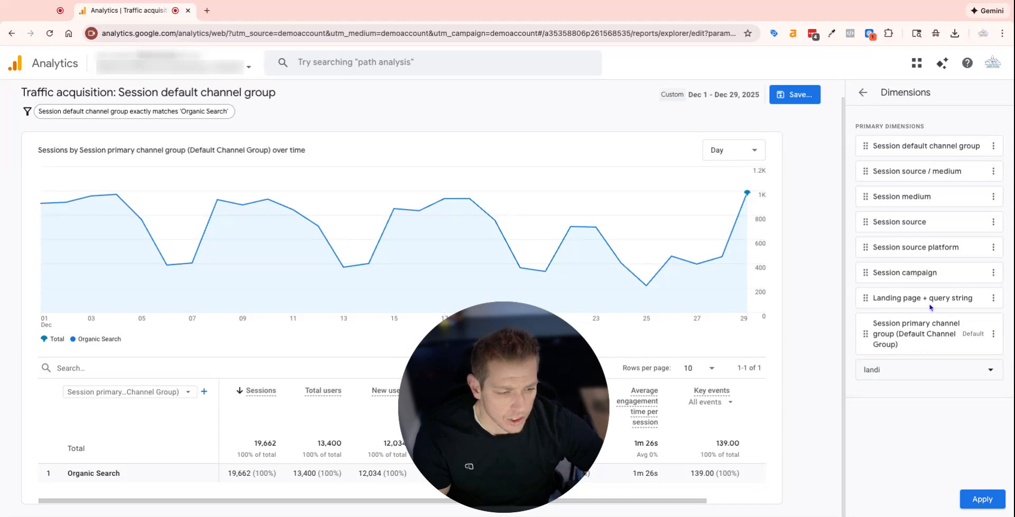
# Make Landing page + query string the report's default dimension and apply the change
pyautogui.click(994, 300)
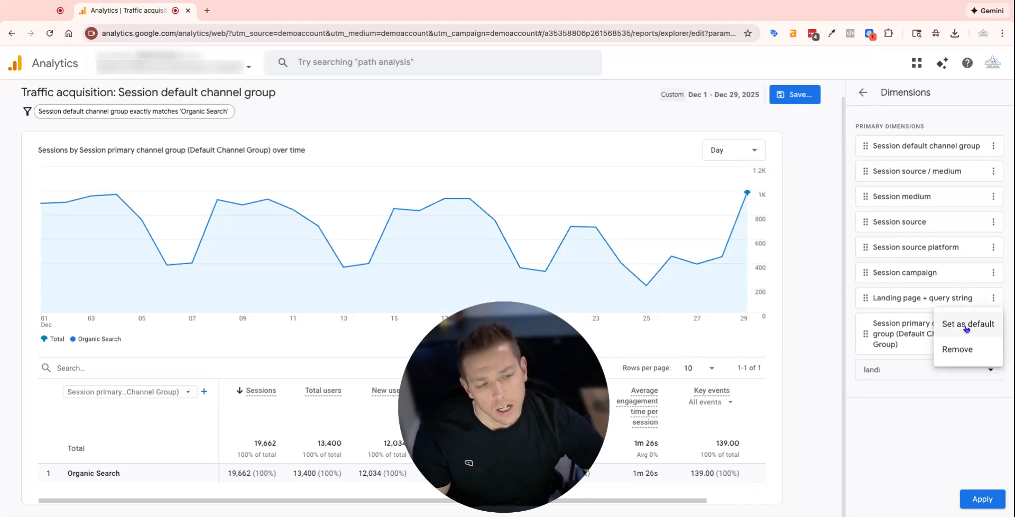
pyautogui.click(966, 330)
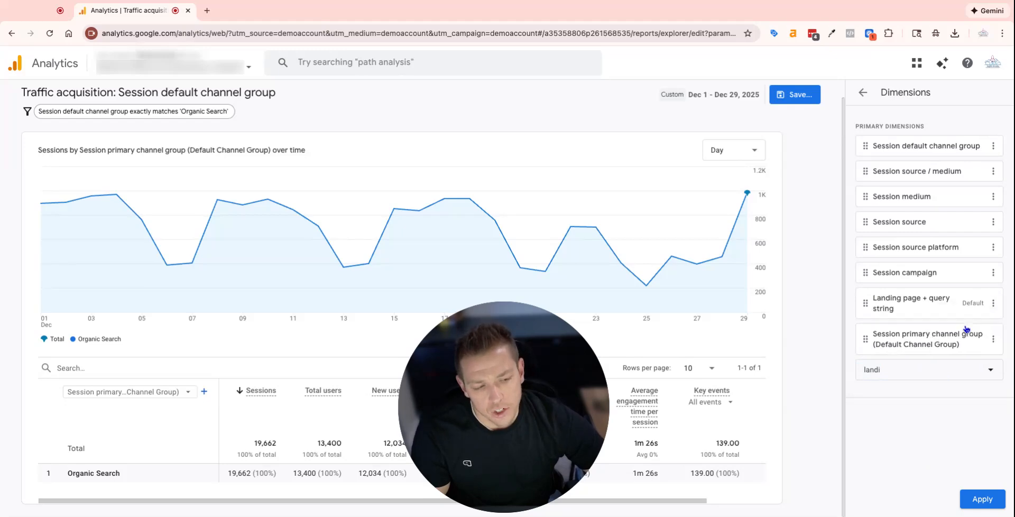
pyautogui.click(978, 502)
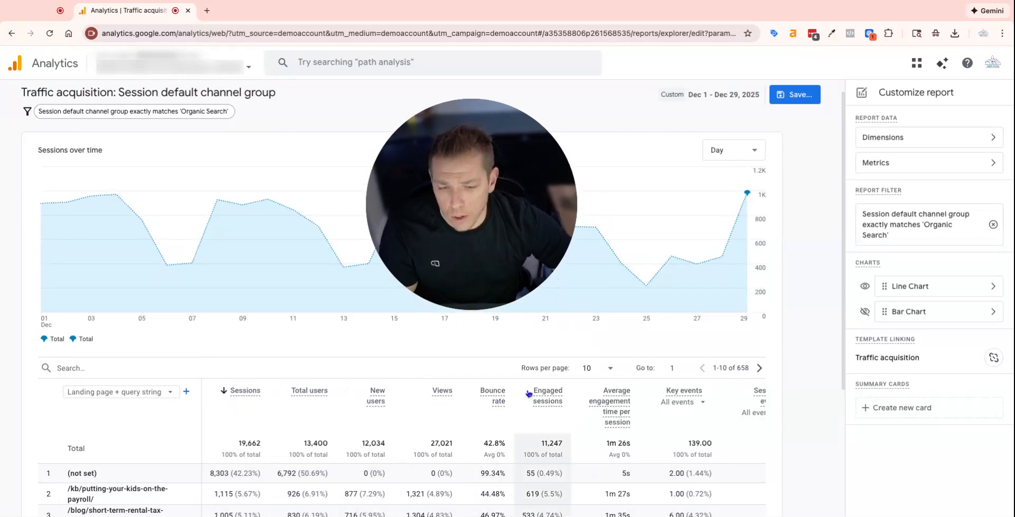
# Add the Views per session and Average session duration metrics to the report
pyautogui.click(992, 164)
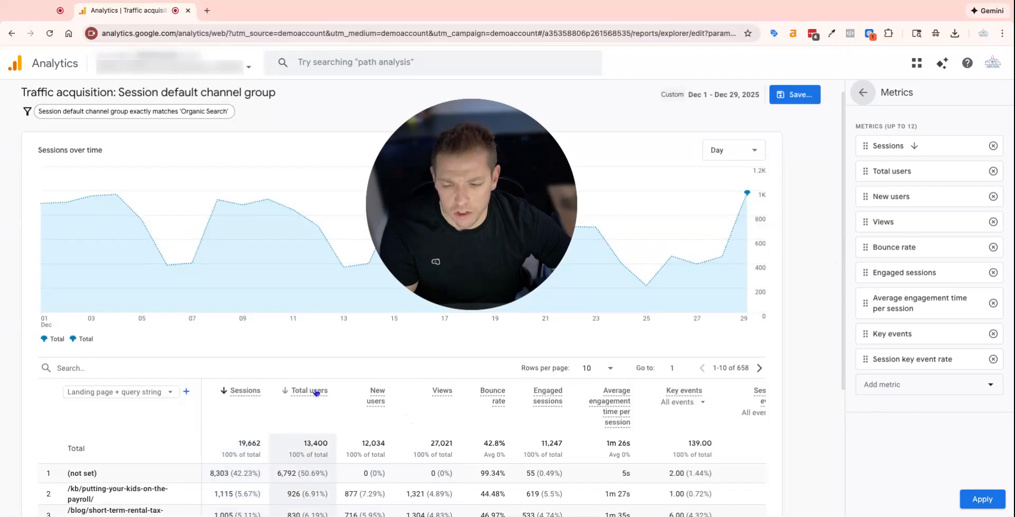
pyautogui.moveTo(313, 393)
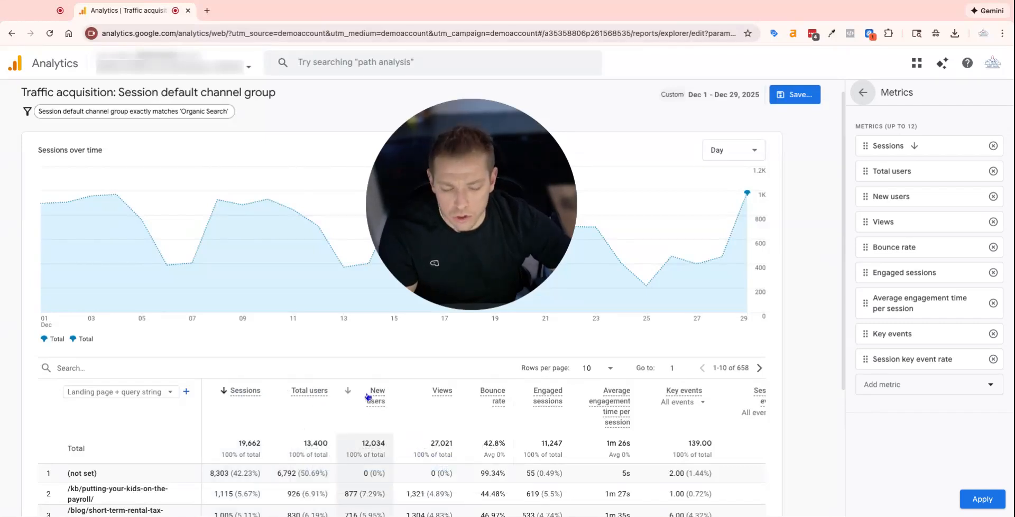
pyautogui.moveTo(368, 397)
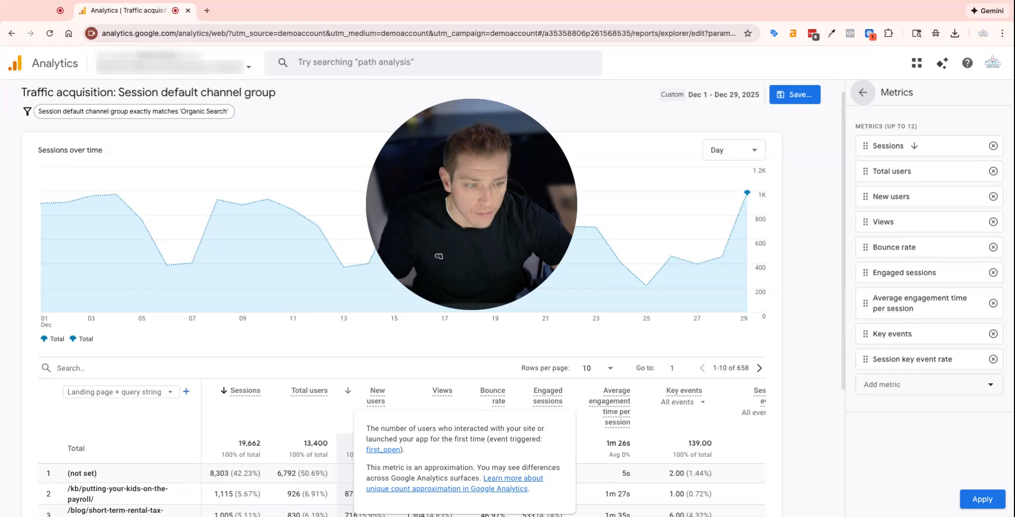
pyautogui.click(926, 385)
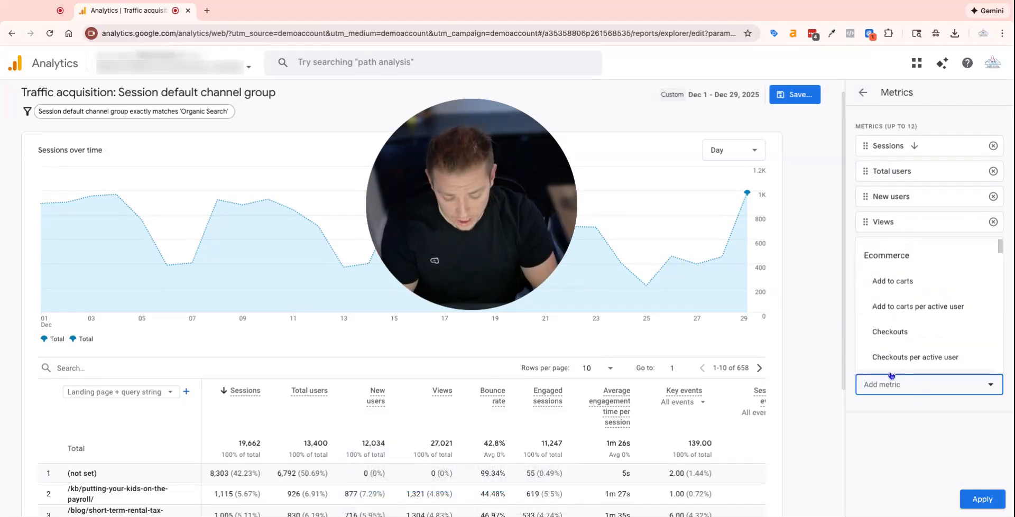
pyautogui.write('views')
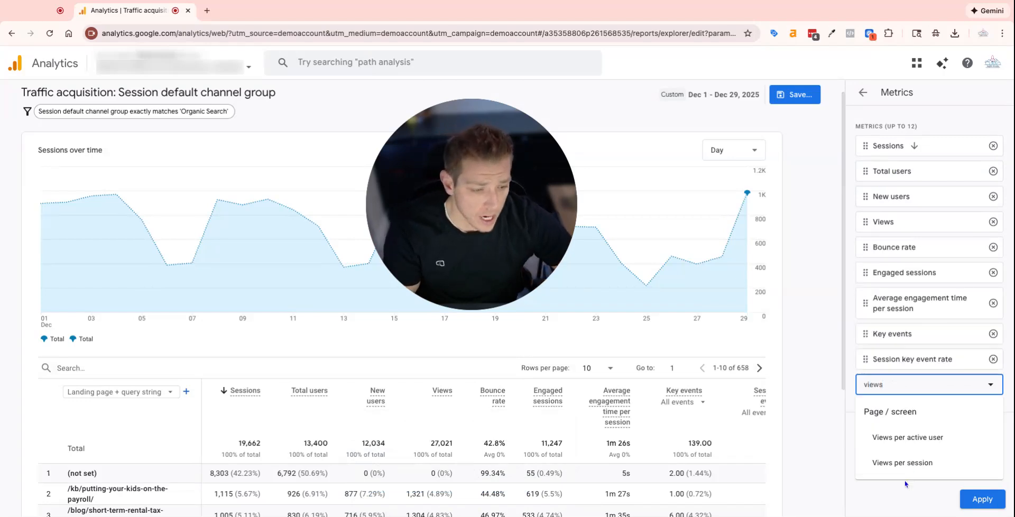
pyautogui.click(908, 463)
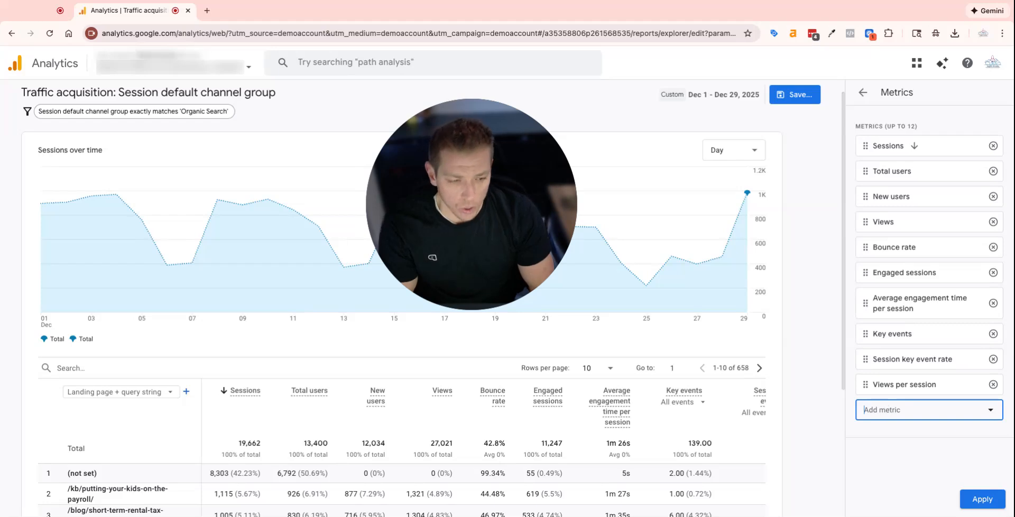
pyautogui.write('average ses')
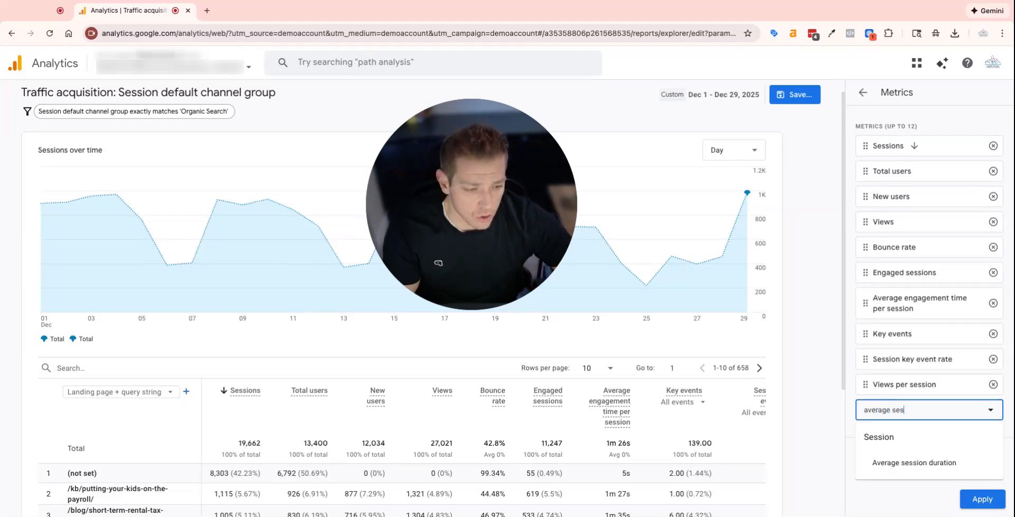
pyautogui.click(911, 463)
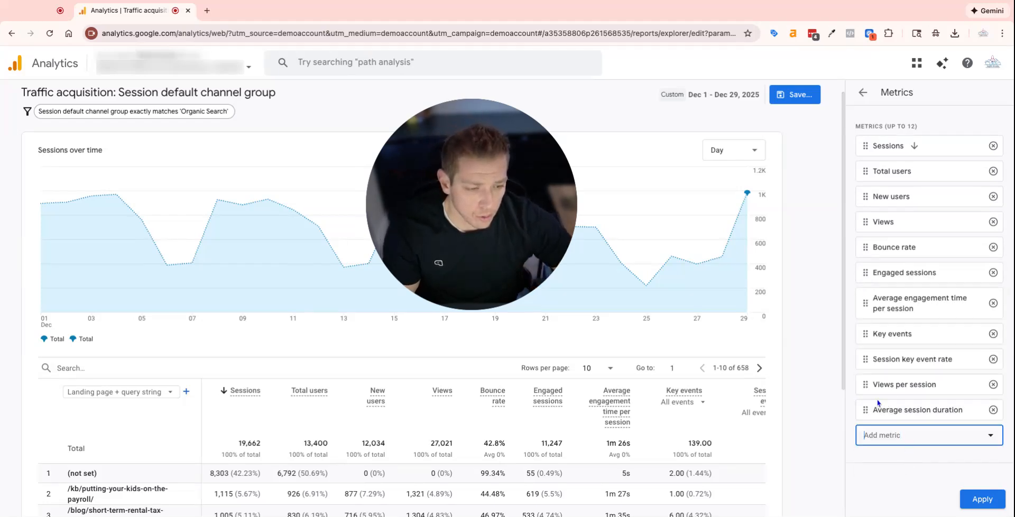
# Replace Views with Views per session below New users in the metric order, and place Average session duration directly beneath it
pyautogui.moveTo(868, 388); pyautogui.dragTo(871, 227)
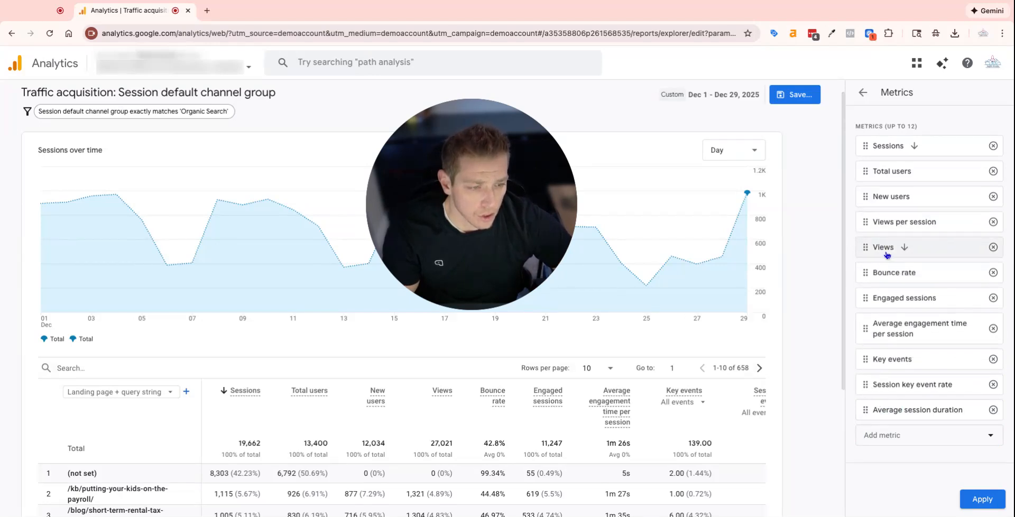
pyautogui.click(992, 248)
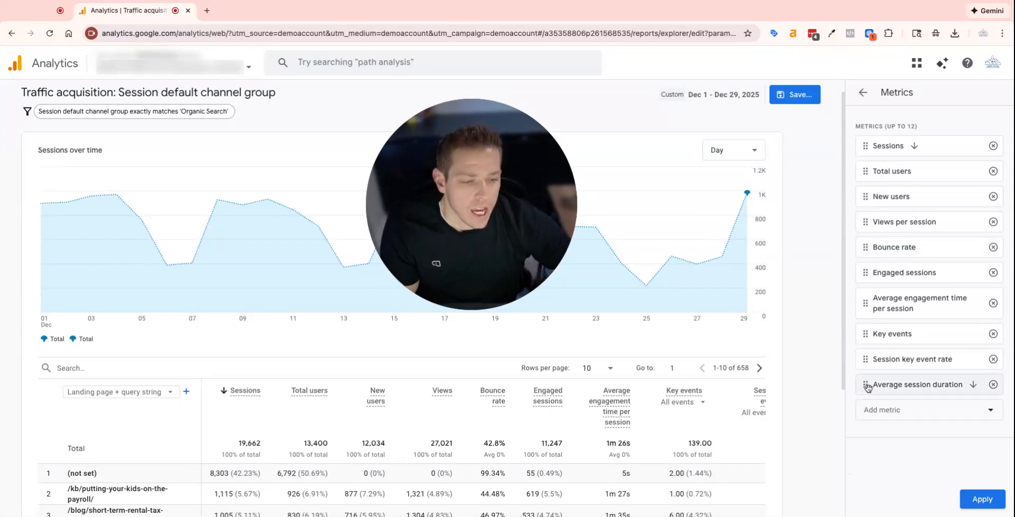
pyautogui.moveTo(868, 387); pyautogui.dragTo(869, 247)
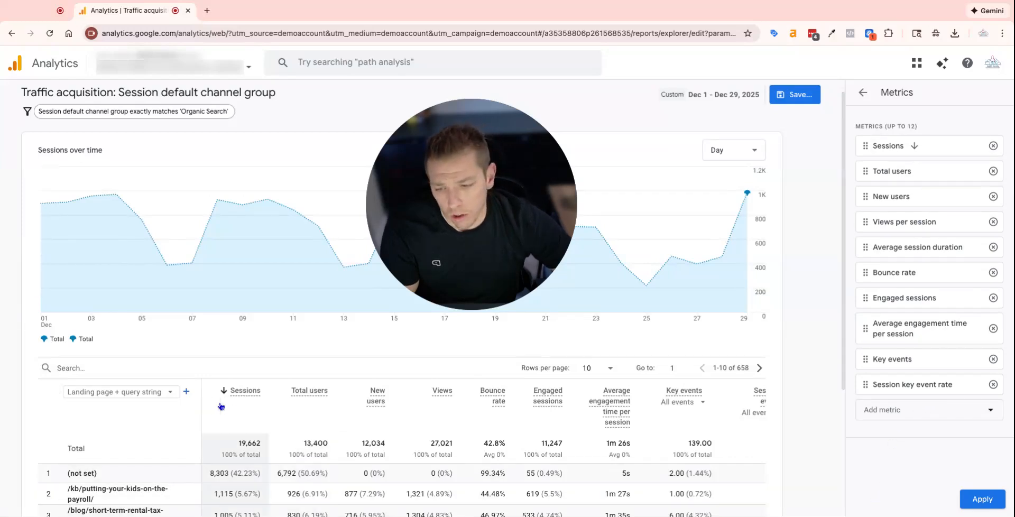
# Move Sessions below Total users in the metric order and apply the metric changes to the report
pyautogui.moveTo(866, 146); pyautogui.dragTo(865, 171)
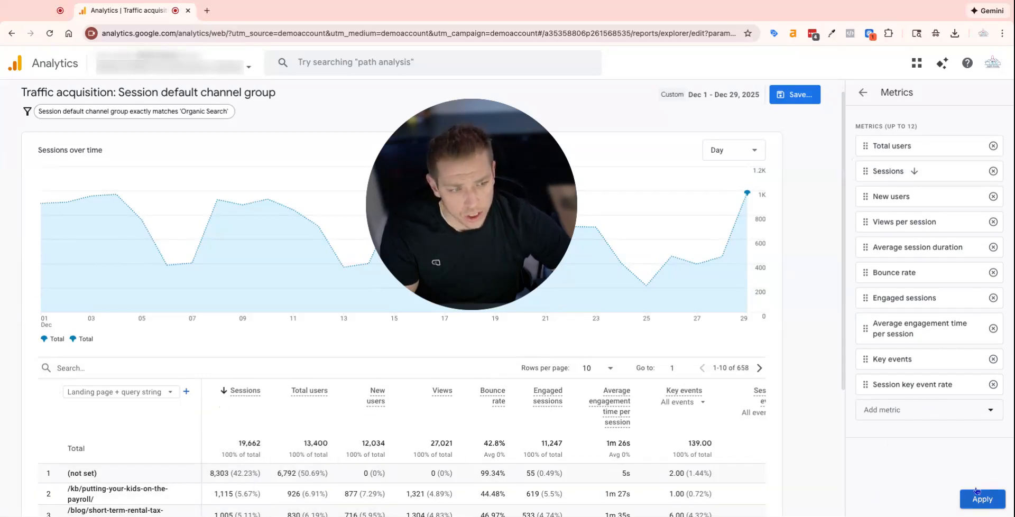
pyautogui.click(979, 499)
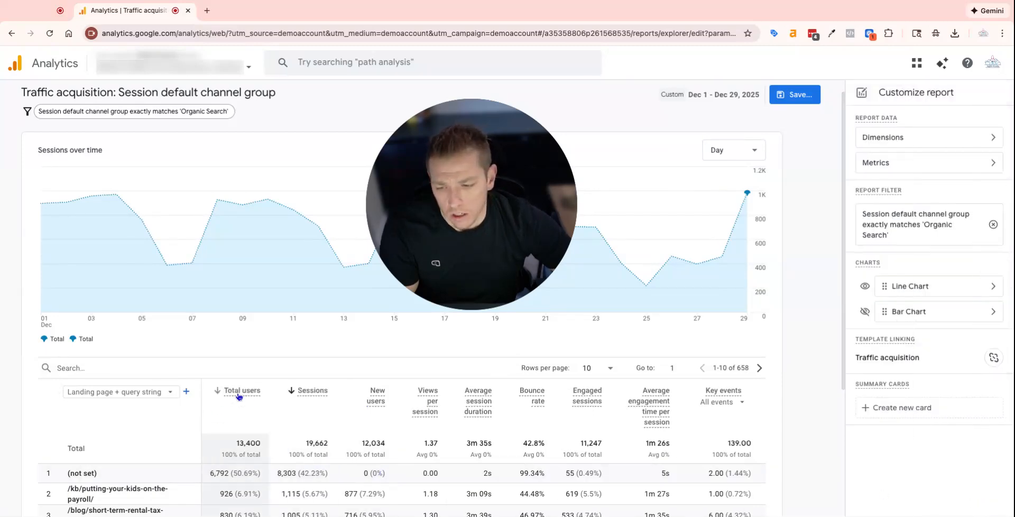
# Move Sessions above Total users to the start of the metric order and apply the change to the report
pyautogui.moveTo(231, 396)
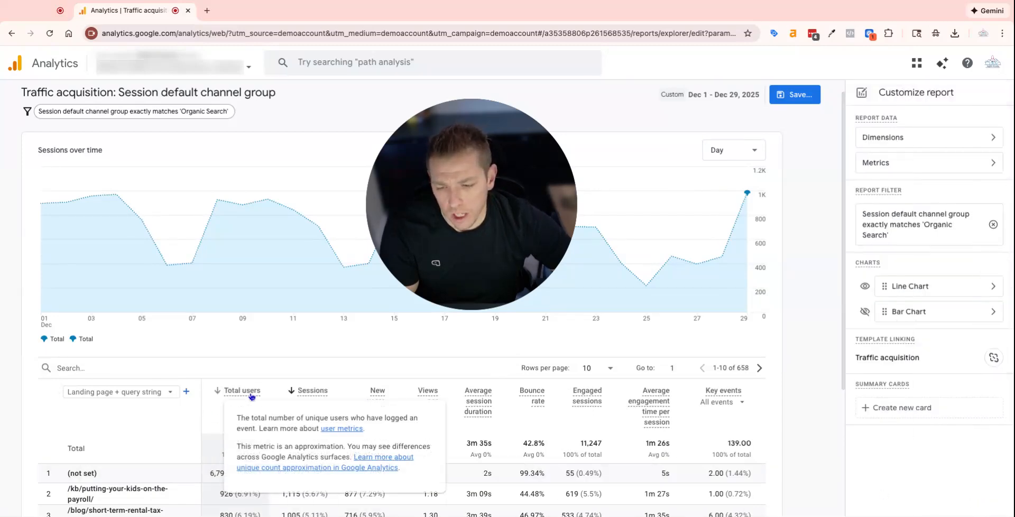
pyautogui.click(960, 173)
pyautogui.moveTo(865, 171); pyautogui.dragTo(866, 145)
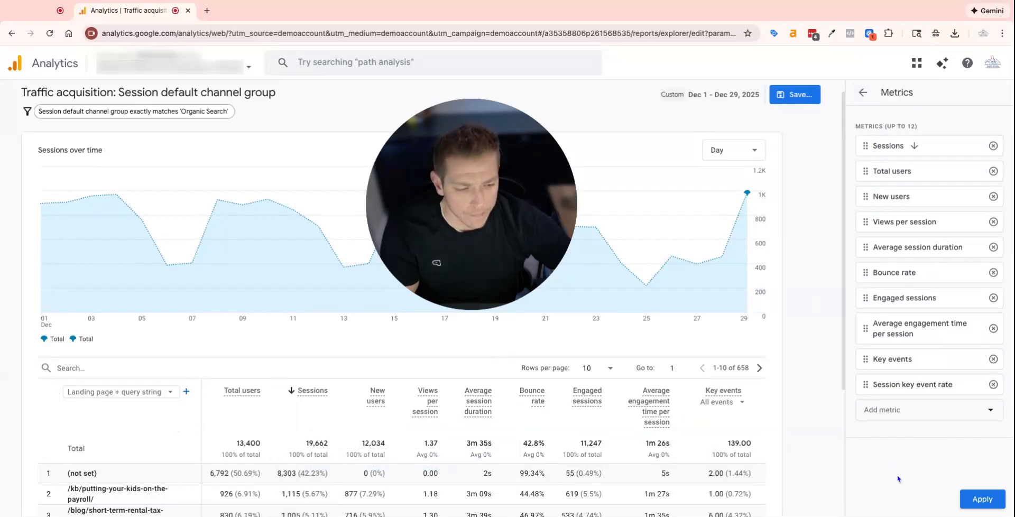
pyautogui.click(982, 499)
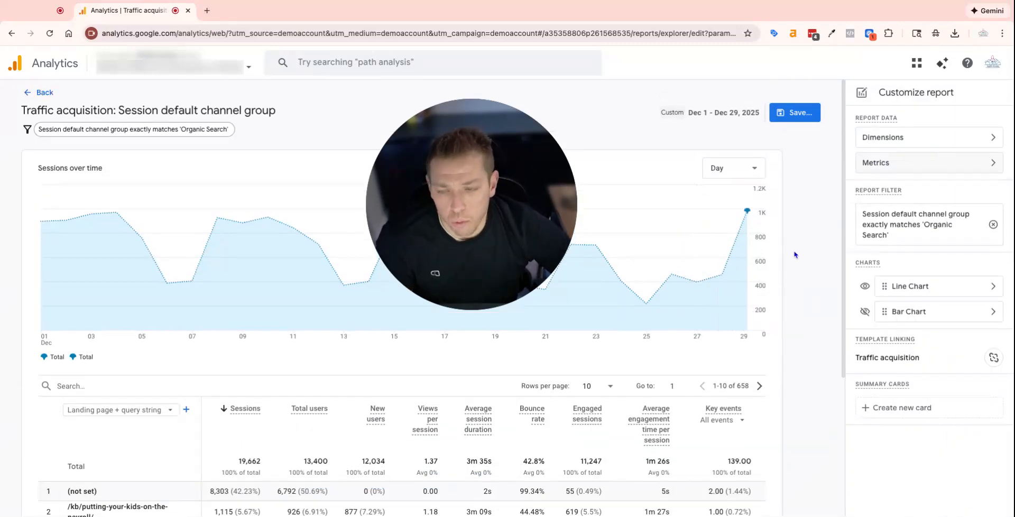
# Show the bar chart beside the line chart and hide it again
pyautogui.click(867, 314)
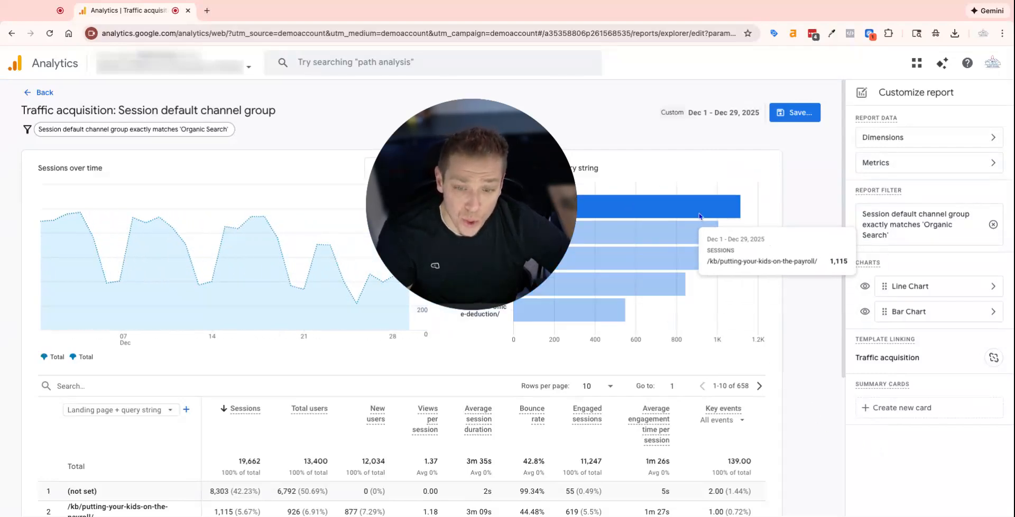
pyautogui.click(866, 312)
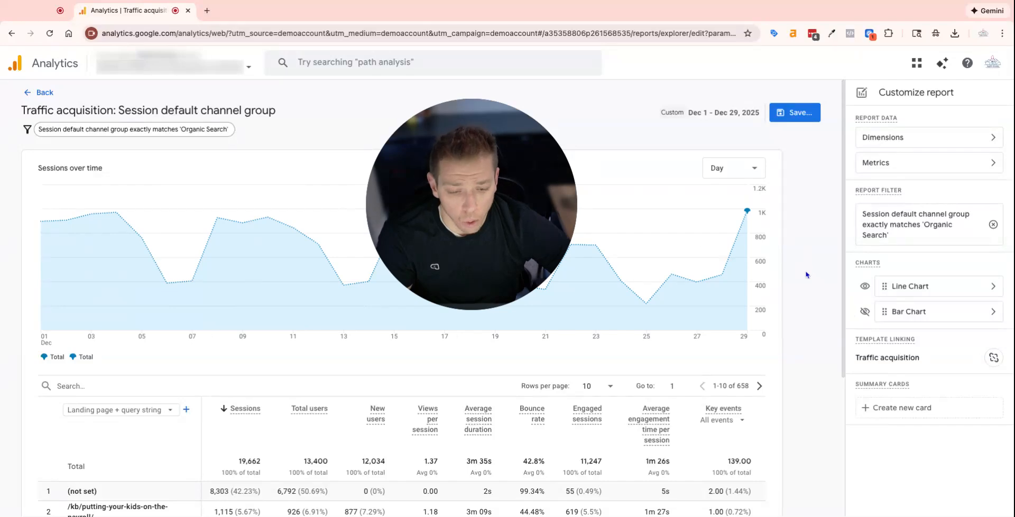
# Save the customized report as a new report named "Organic Traffic" with the description "Organic traffic by landing page."
pyautogui.click(794, 112)
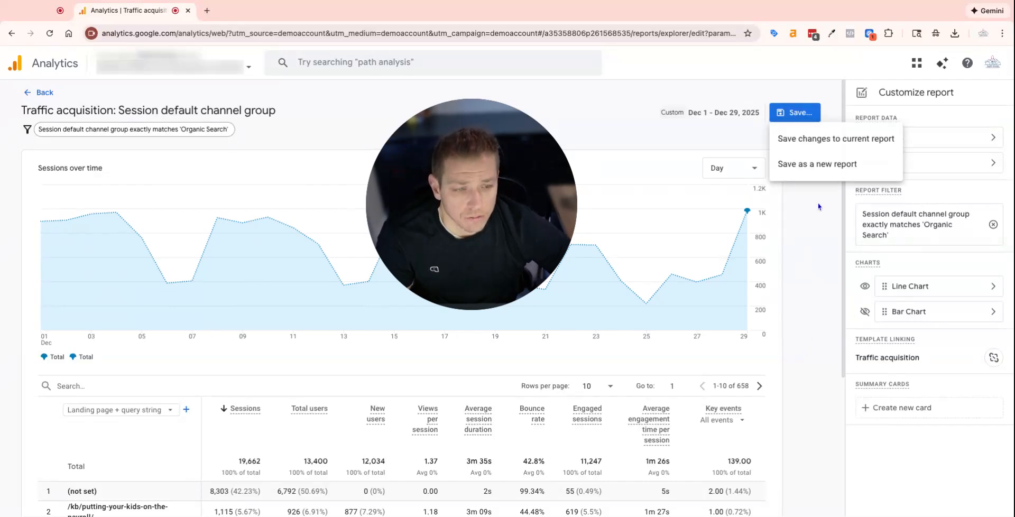
pyautogui.click(817, 164)
pyautogui.tripleClick(549, 272)
pyautogui.write('Orangi')
pyautogui.press('BackSpace')
pyautogui.press('BackSpace')
pyautogui.press('BackSpace')
pyautogui.press('BackSpace')
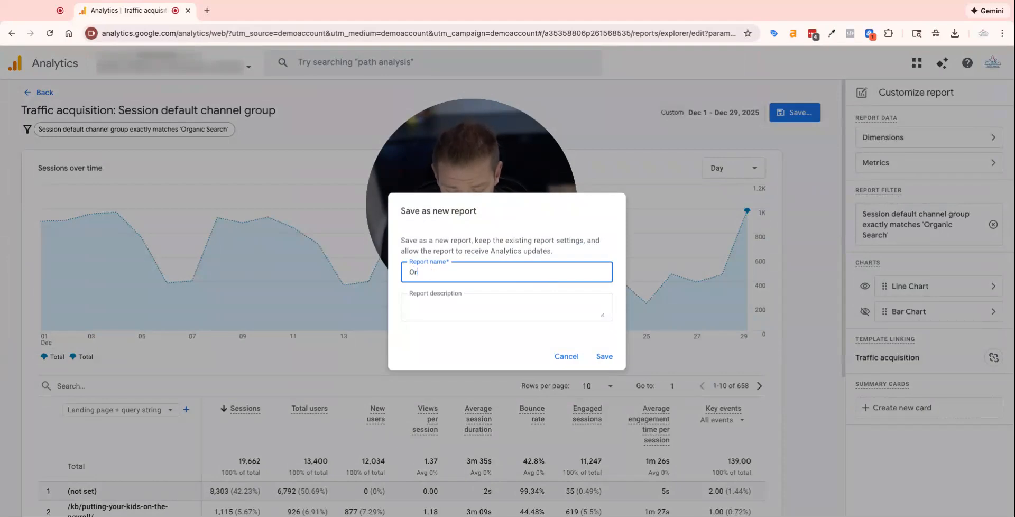
pyautogui.click(414, 303)
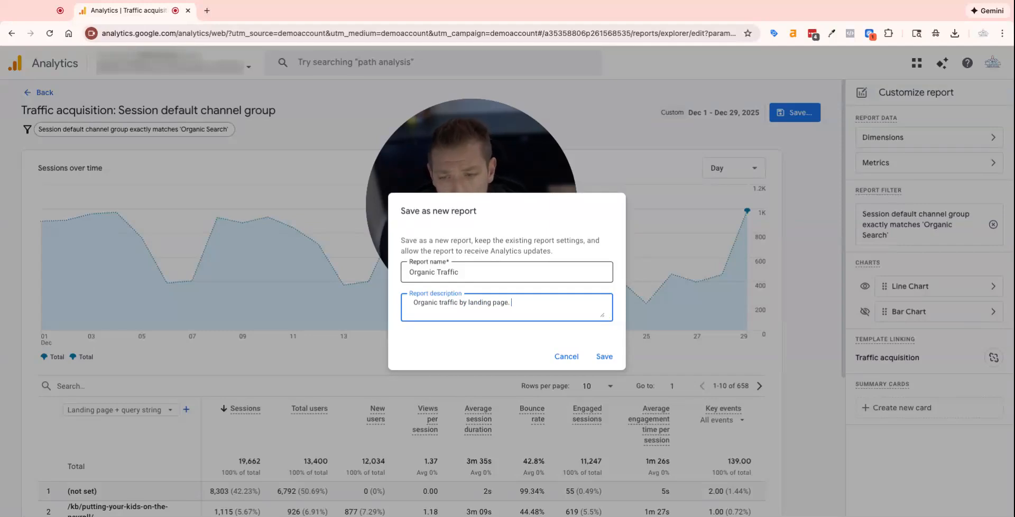
pyautogui.click(607, 358)
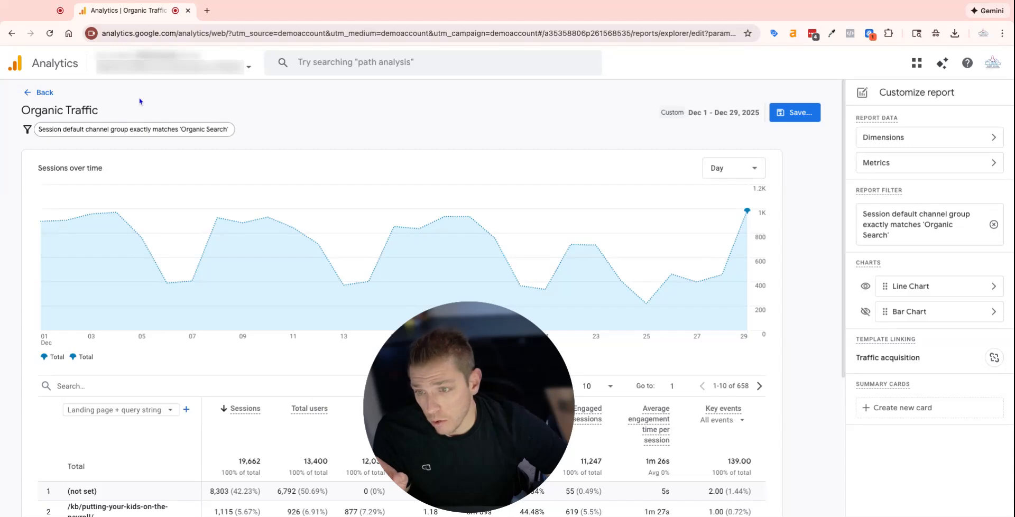
# Leave the report editor, expand the reports navigation and open the report Library
pyautogui.click(42, 93)
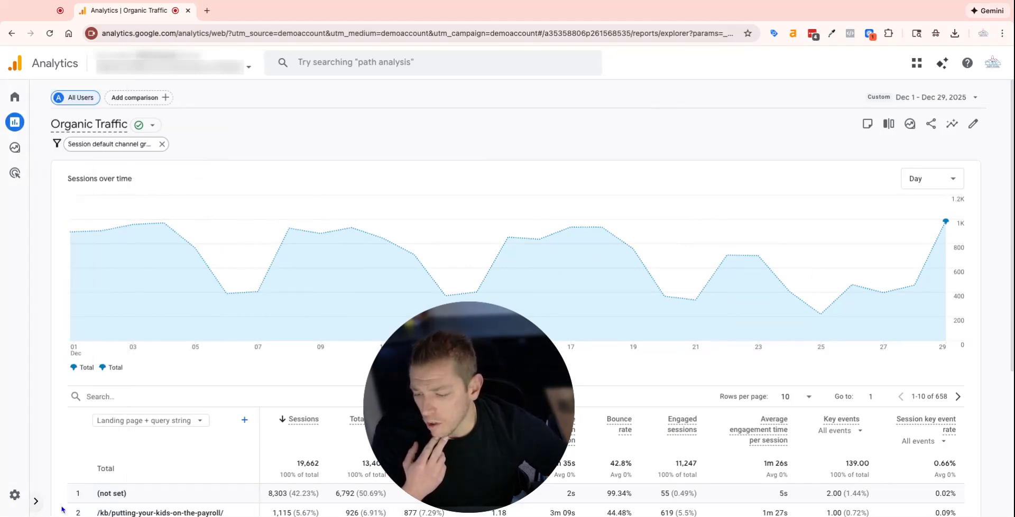
pyautogui.click(36, 503)
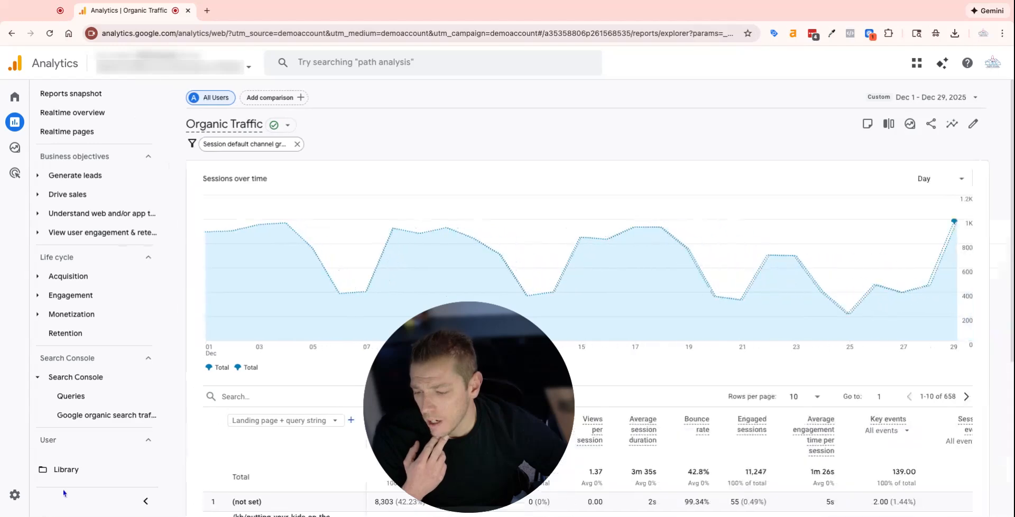
pyautogui.click(75, 476)
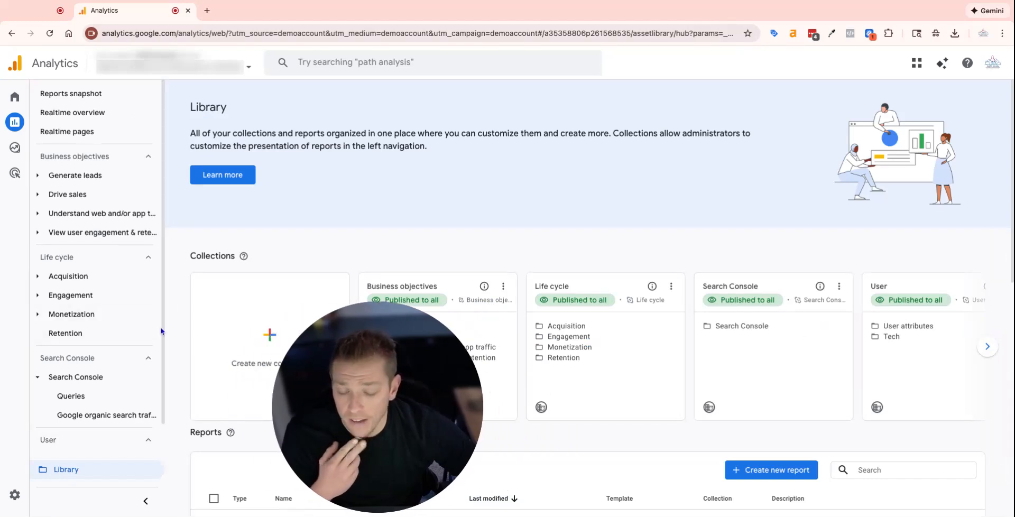
# Review the reports listed under Acquisition and open the Life cycle collection for editing
pyautogui.click(118, 277)
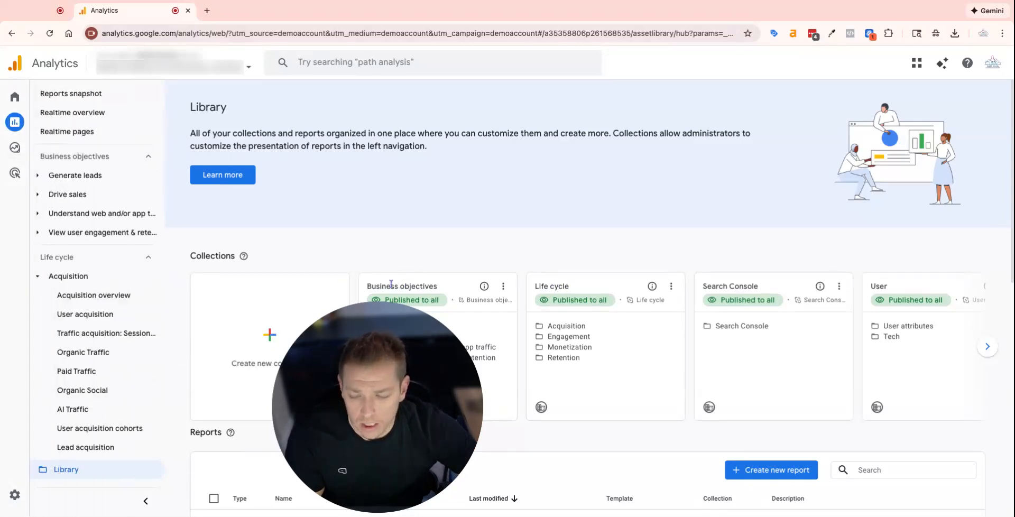
pyautogui.scroll(-3, 95, 445)
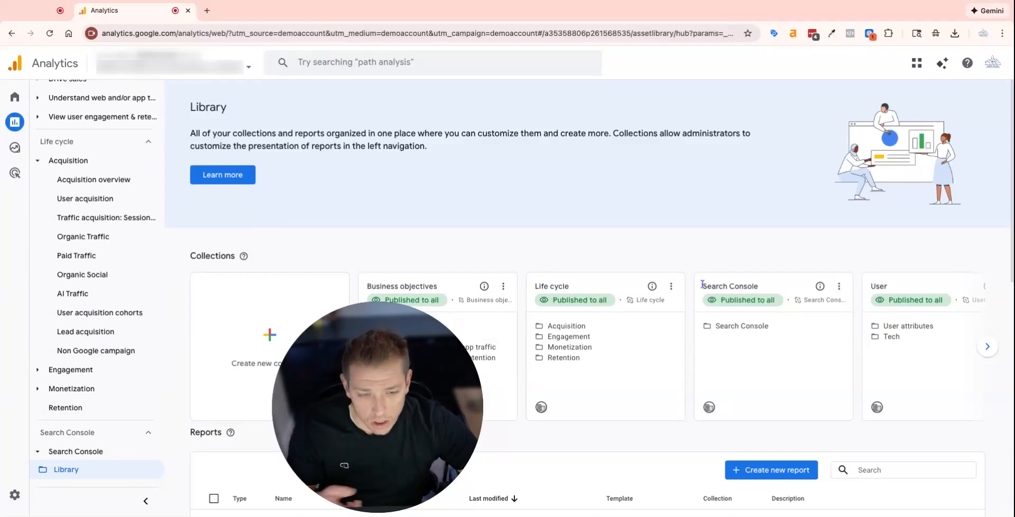
pyautogui.click(671, 286)
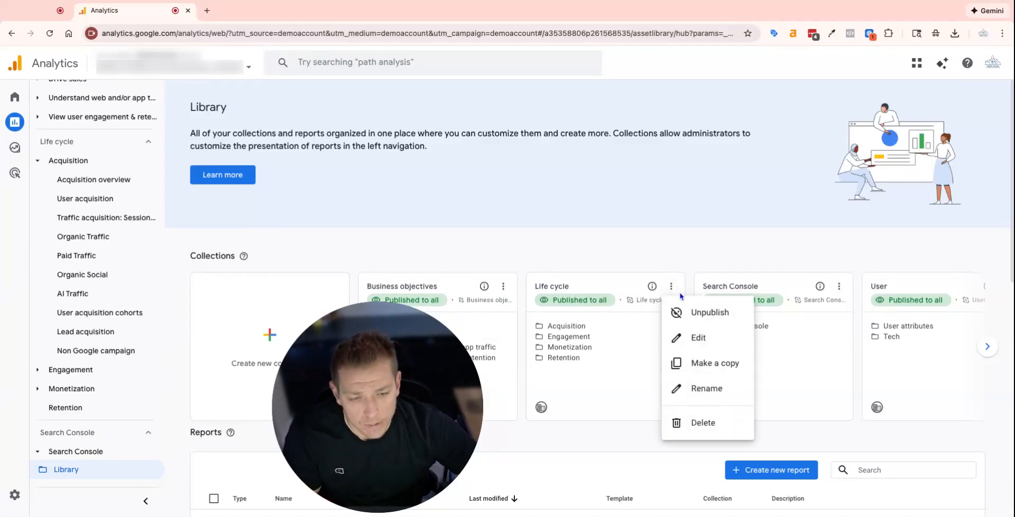
pyautogui.click(683, 339)
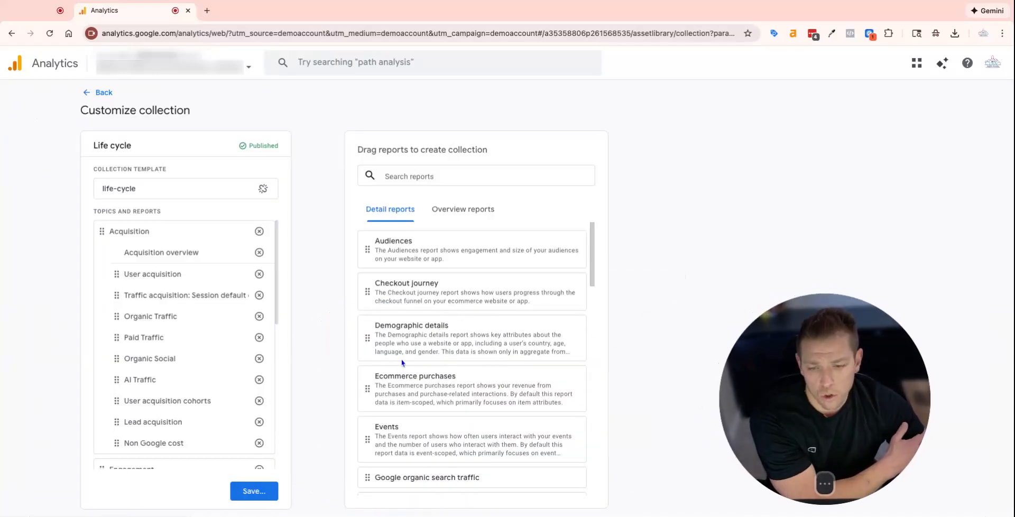
# Find the Organic Traffic report described as "Organic traffic by landing page." and try to add it to the collection's Acquisition topic
pyautogui.scroll(-10, 505, 365)
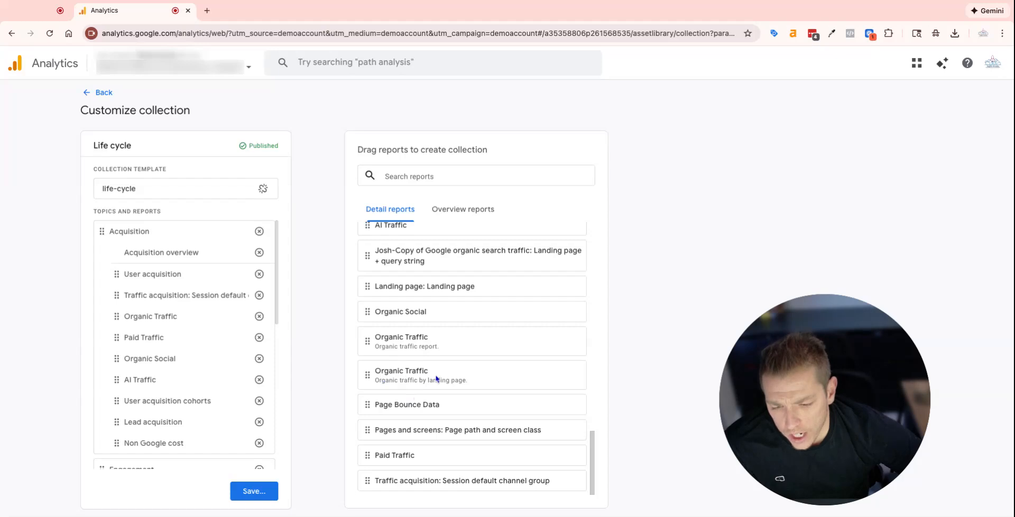
pyautogui.moveTo(452, 379)
pyautogui.mouseDown()
pyautogui.moveTo(266, 384)
pyautogui.moveTo(198, 328)
pyautogui.moveTo(218, 348)
pyautogui.moveTo(454, 387)
pyautogui.moveTo(461, 364)
pyautogui.mouseUp()
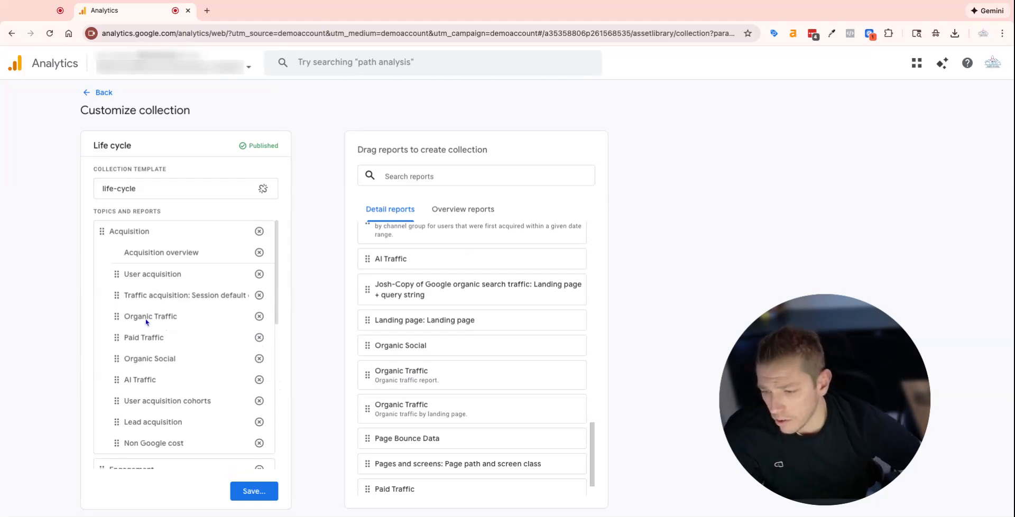
pyautogui.scroll(-3, 158, 389)
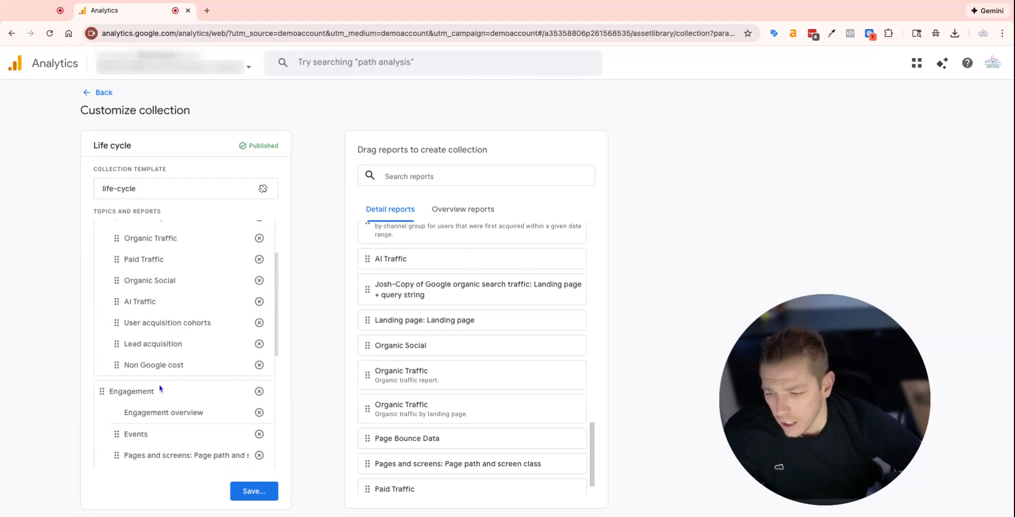
pyautogui.scroll(3, 171, 366)
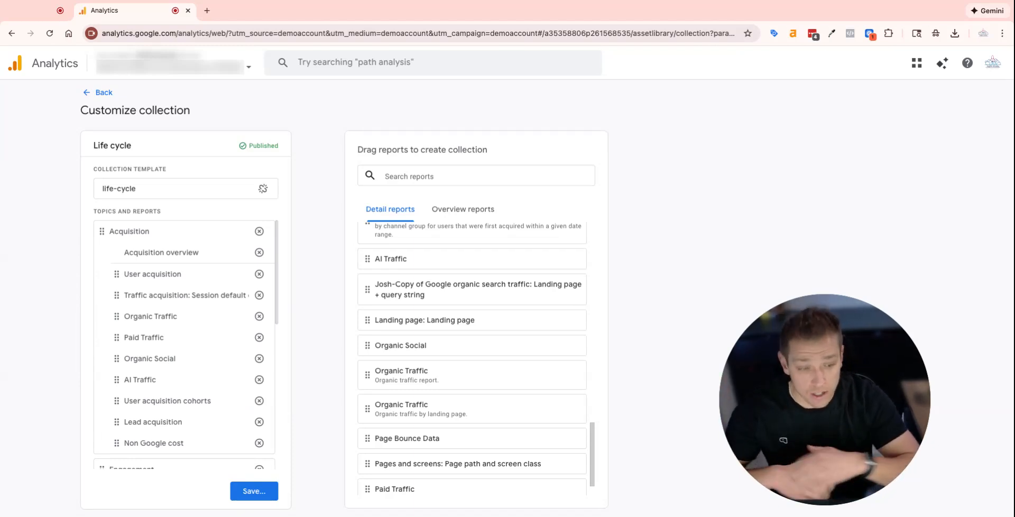
# View the Life cycle collection's save options and return to the Library without saving
pyautogui.click(259, 493)
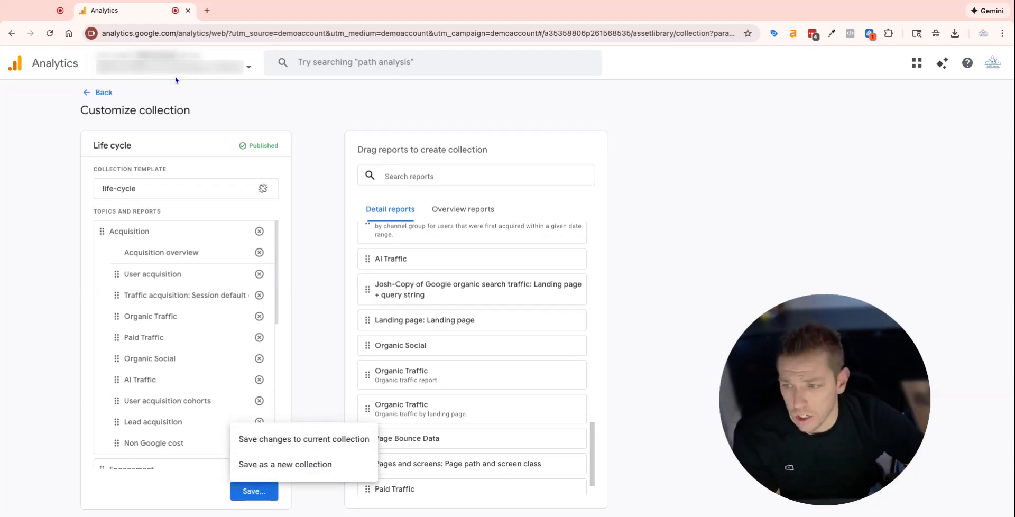
pyautogui.click(112, 93)
pyautogui.click(112, 93)
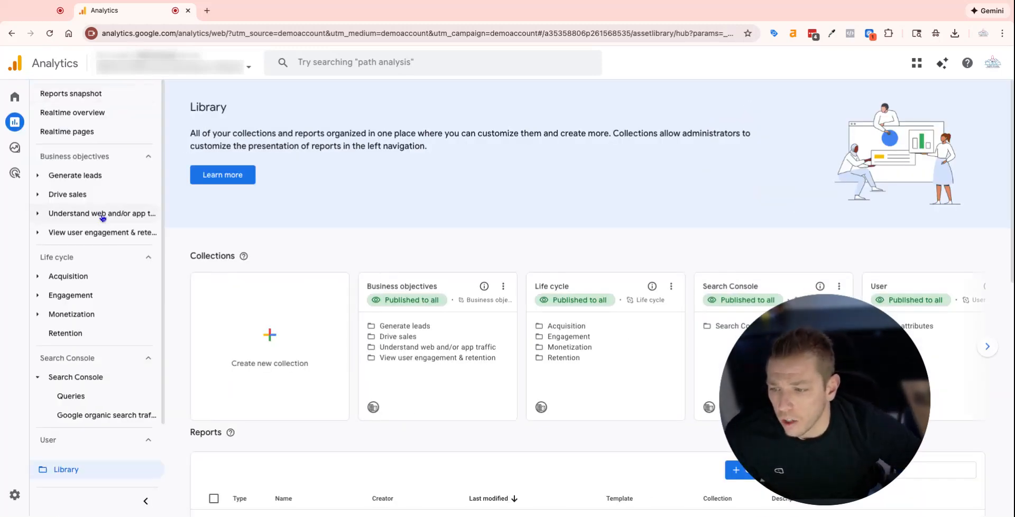
# Open the Organic Traffic report under Acquisition, view its date range options and close them without changes
pyautogui.click(91, 279)
pyautogui.click(88, 355)
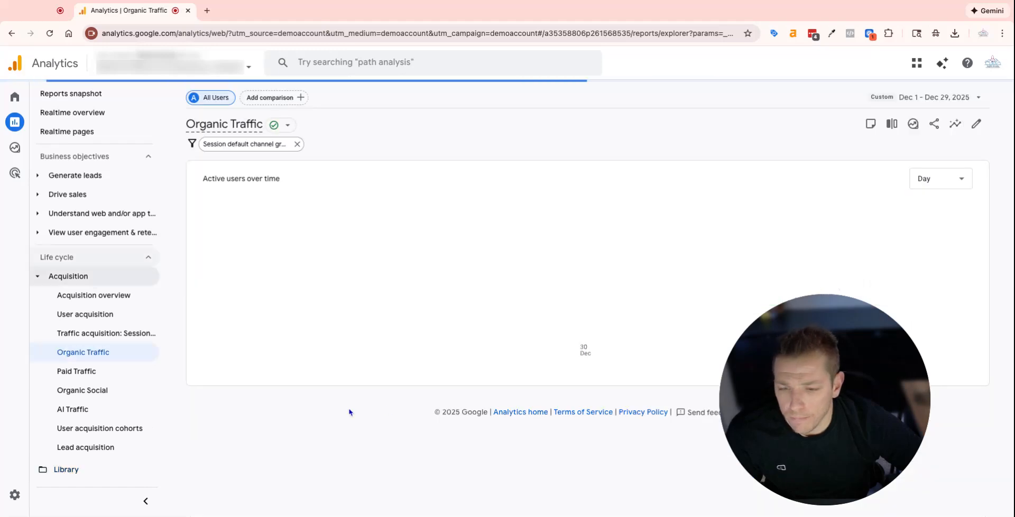
pyautogui.click(935, 97)
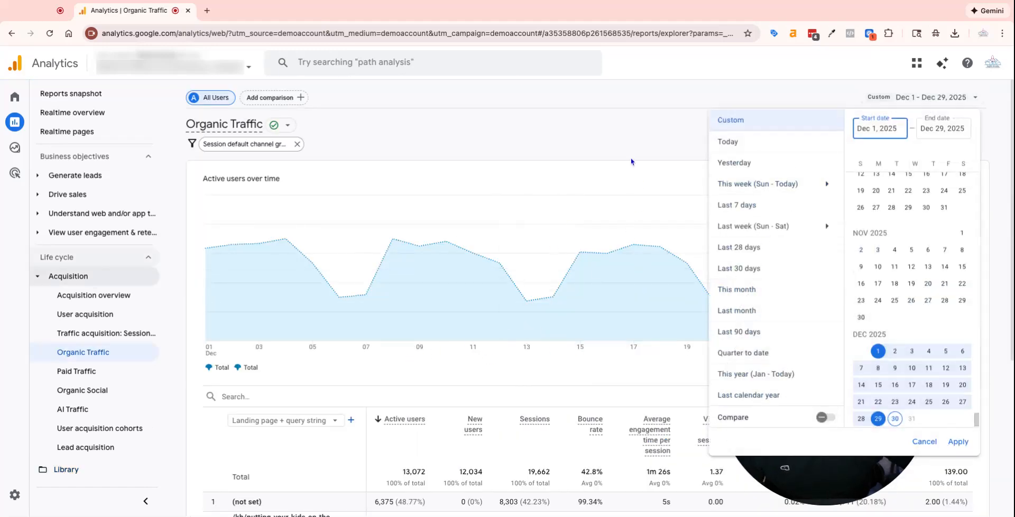
pyautogui.click(660, 132)
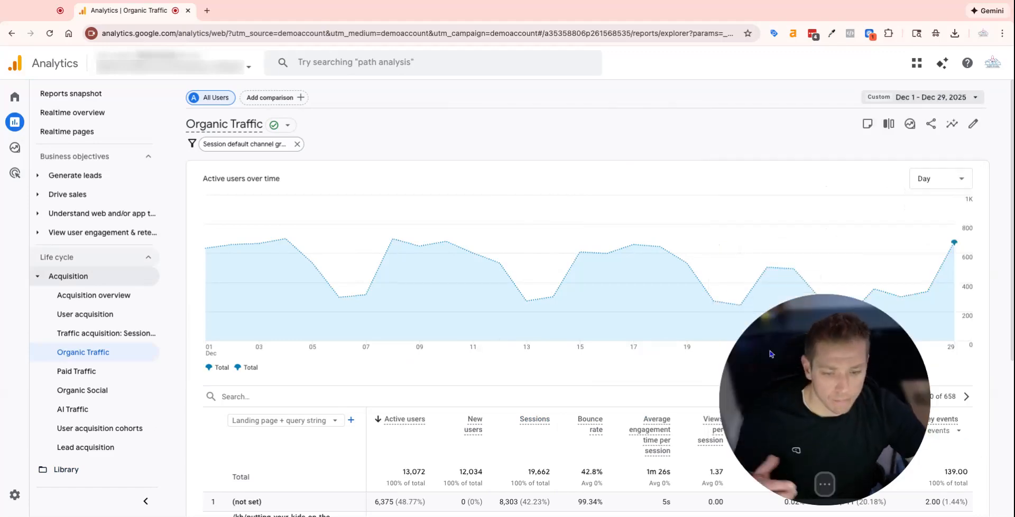